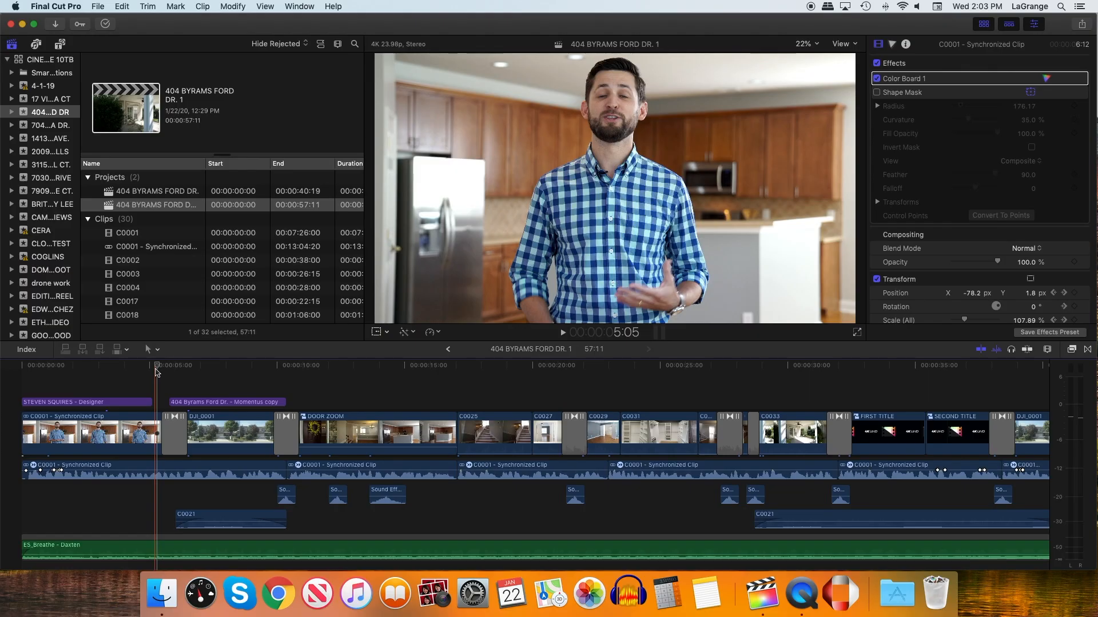
scroll(167, 387, right, 1)
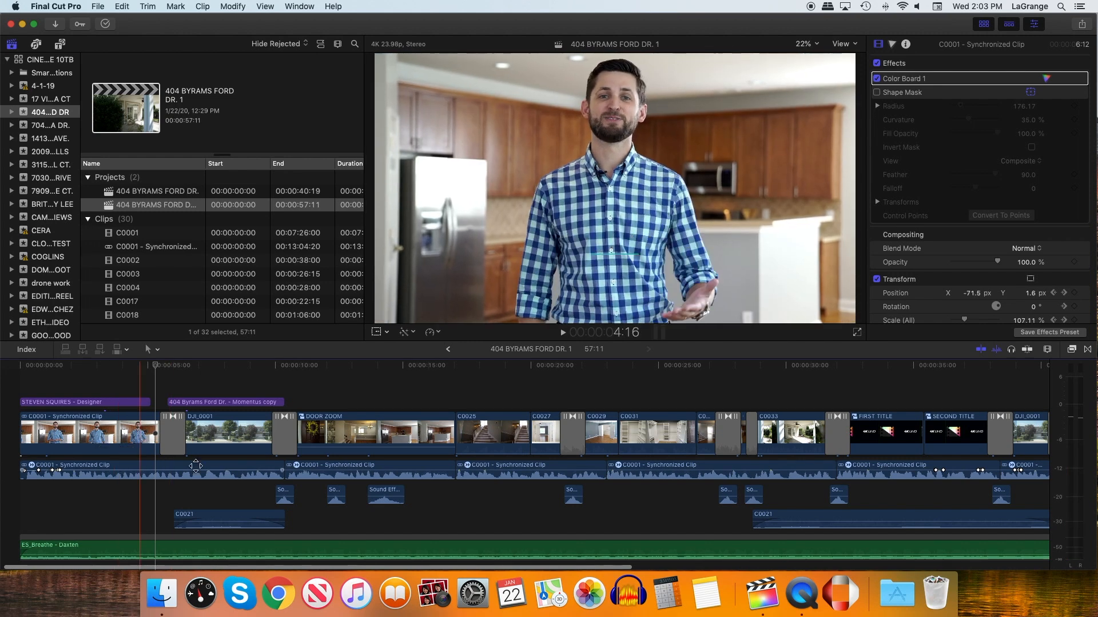
scroll(151, 497, right, 1)
scroll(118, 521, down, 1)
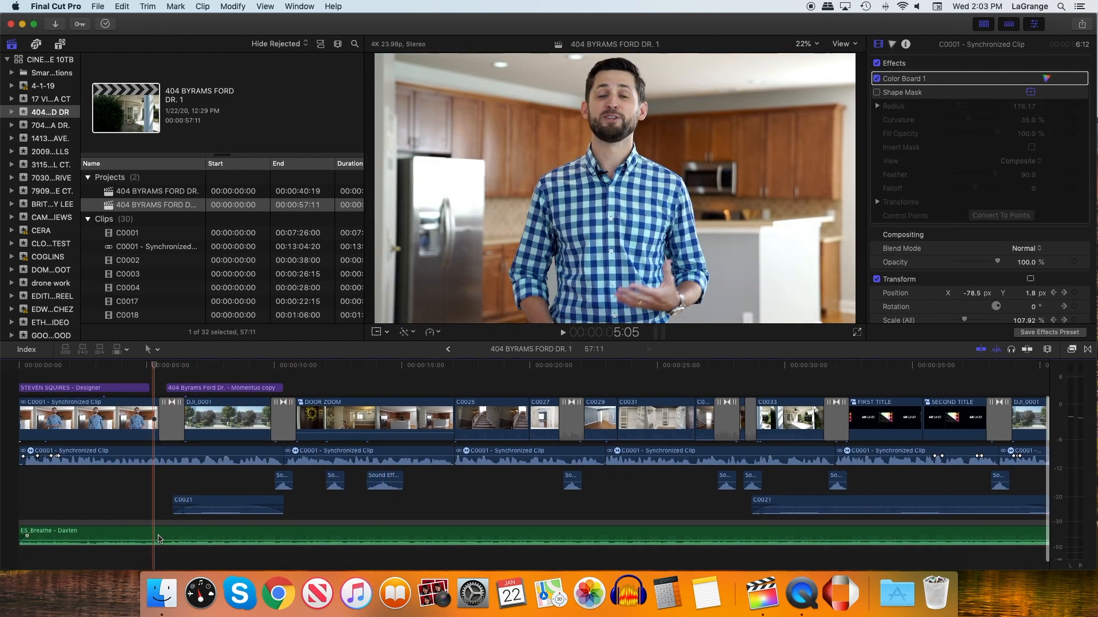
scroll(179, 490, left, 1)
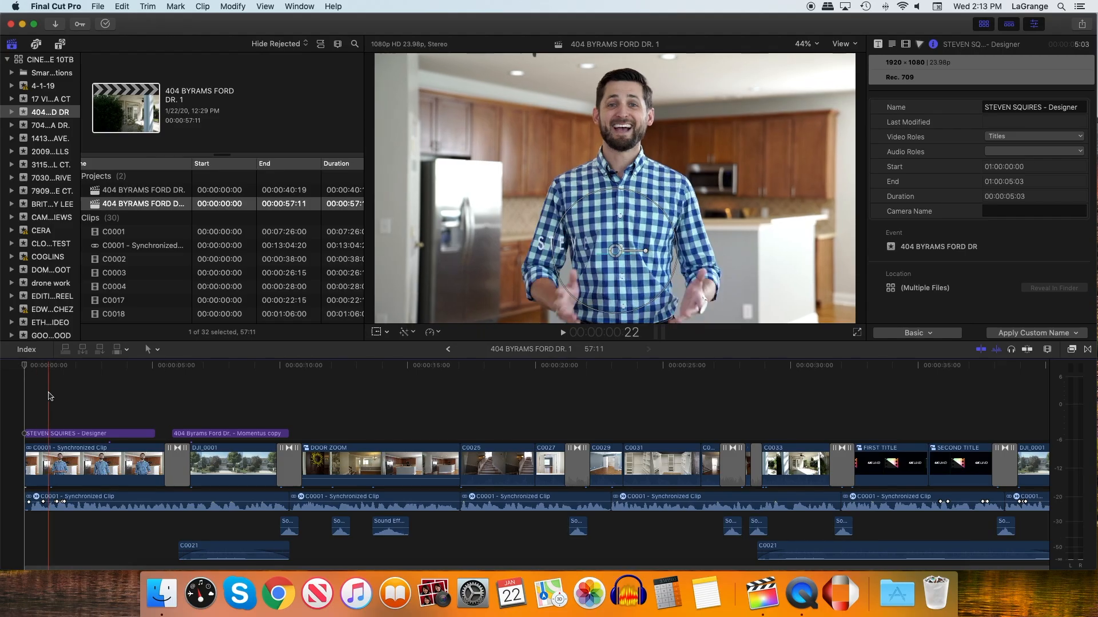
Play the opening seconds of the timeline to listen to the dialogue and examine the existing volume keyframes on its audio.
scroll(49, 397, down, 1)
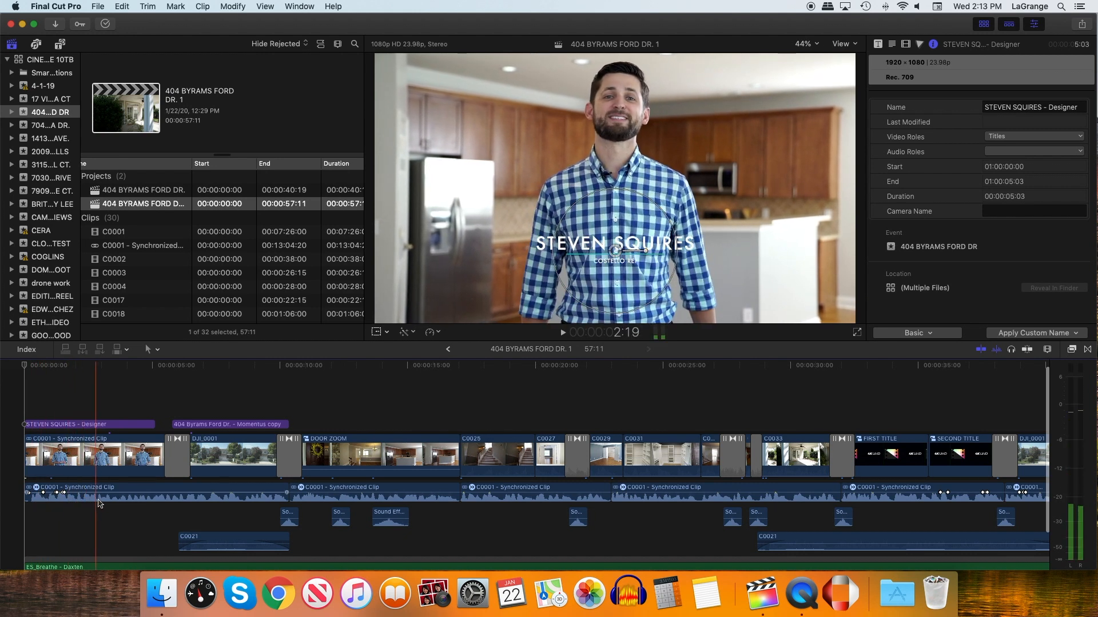
key(super+equal)
key(super+equal)
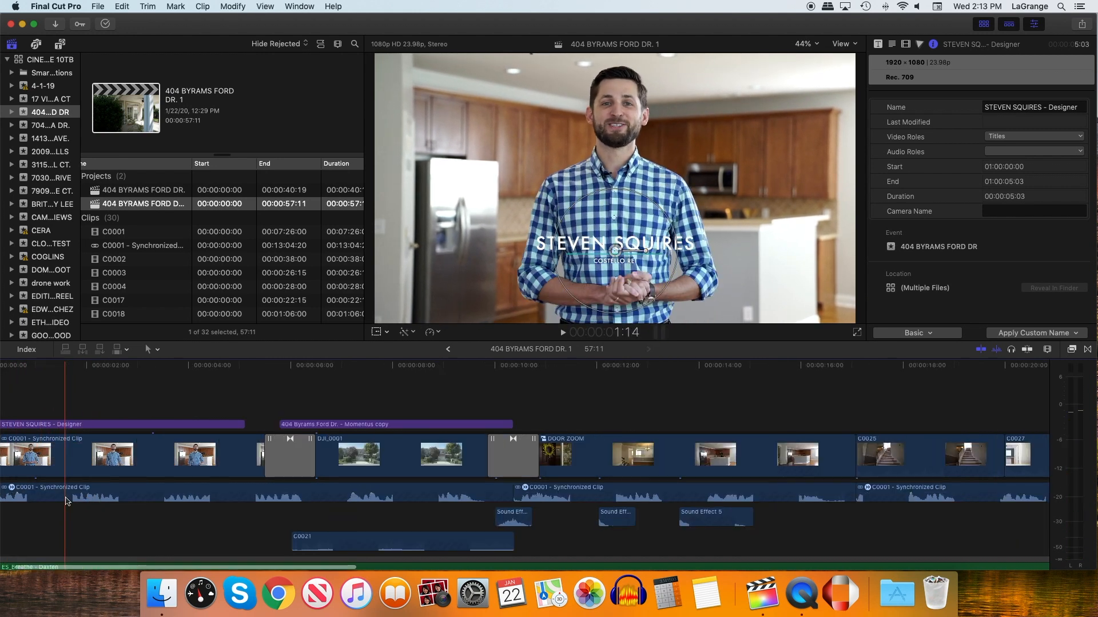
scroll(66, 501, left, 5)
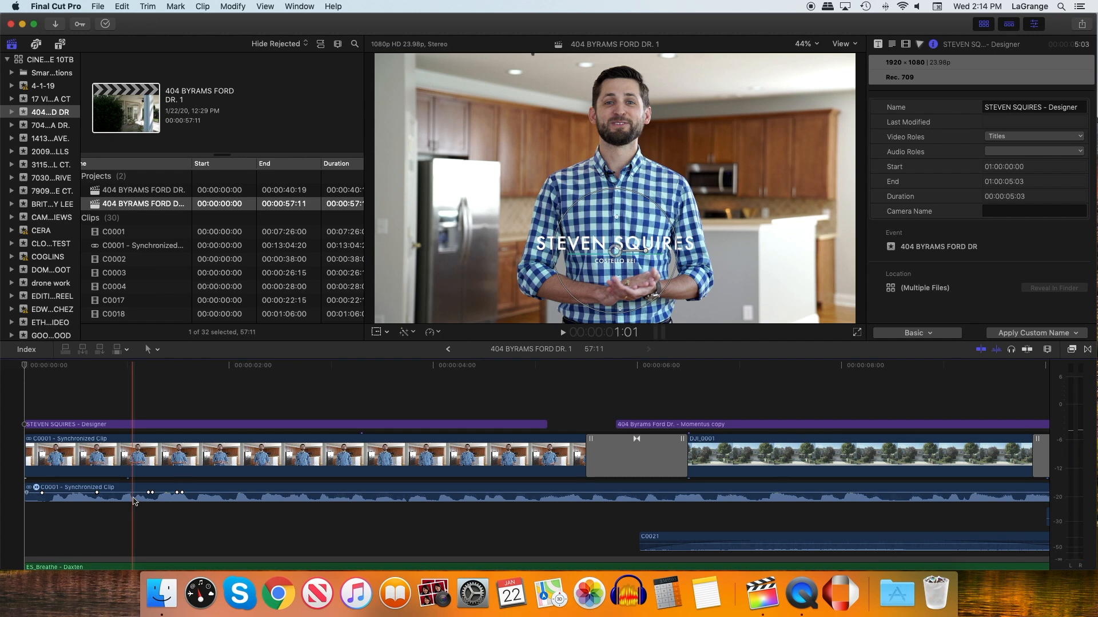
key(space)
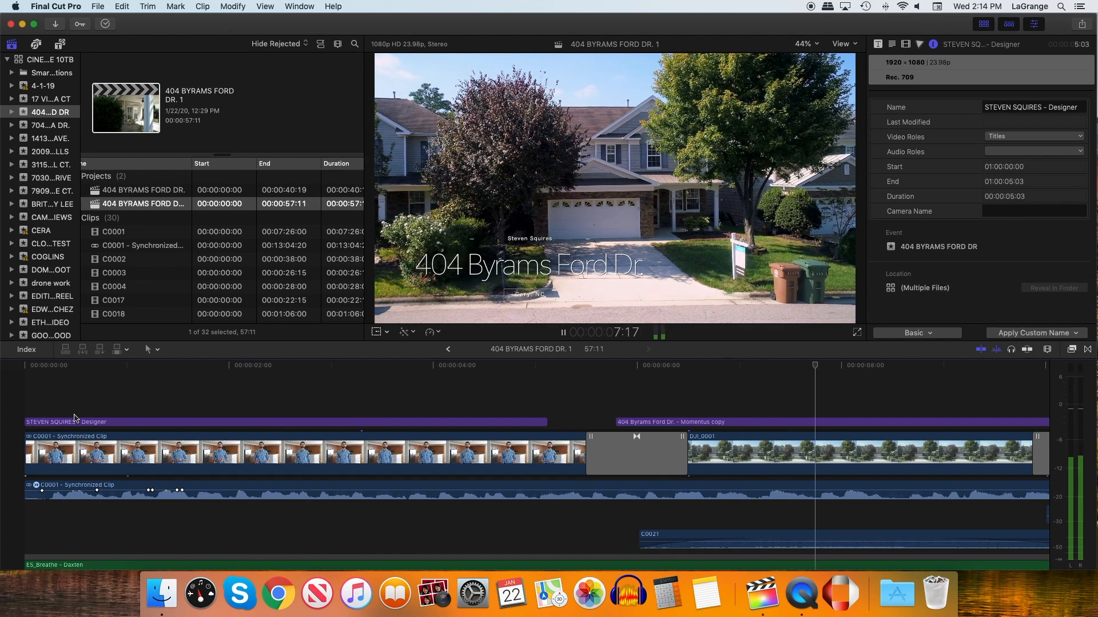
key(space)
click(85, 367)
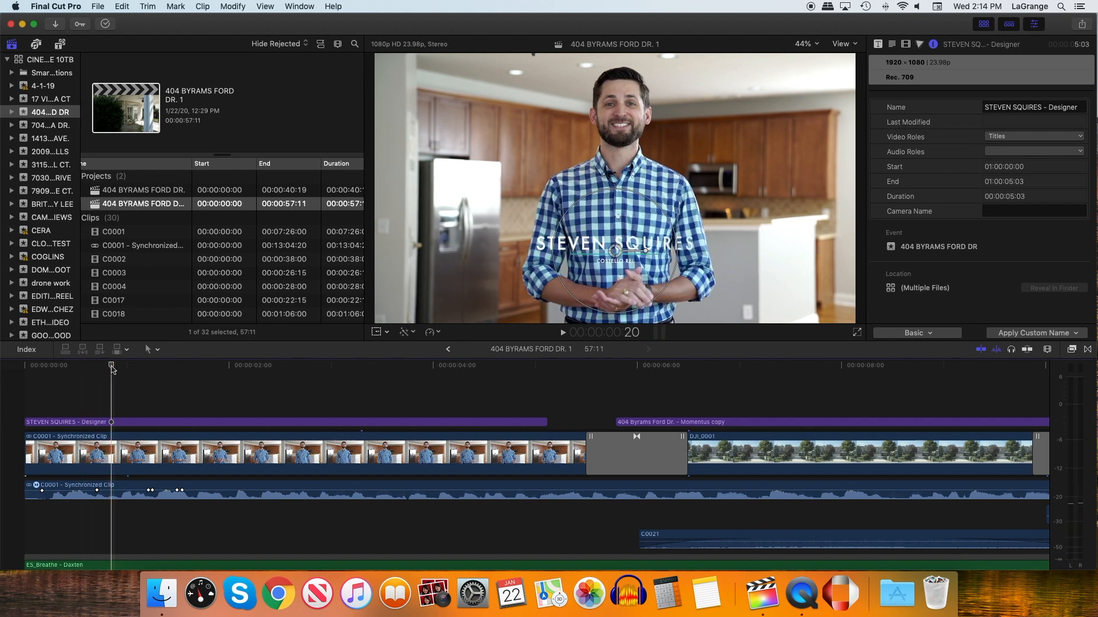
key(space)
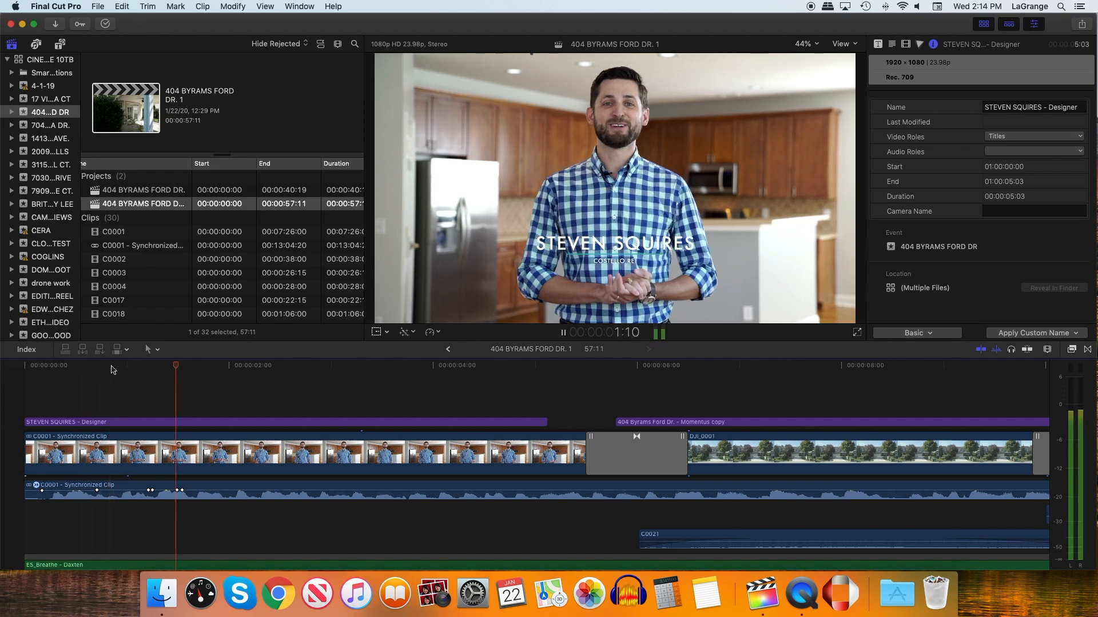
key(space)
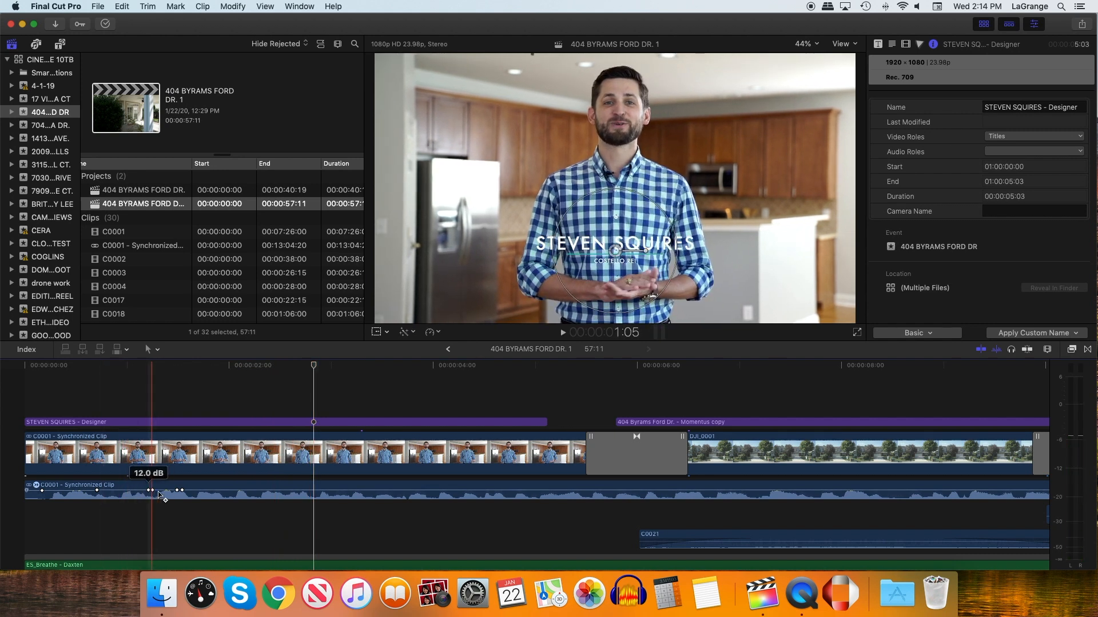
key(space)
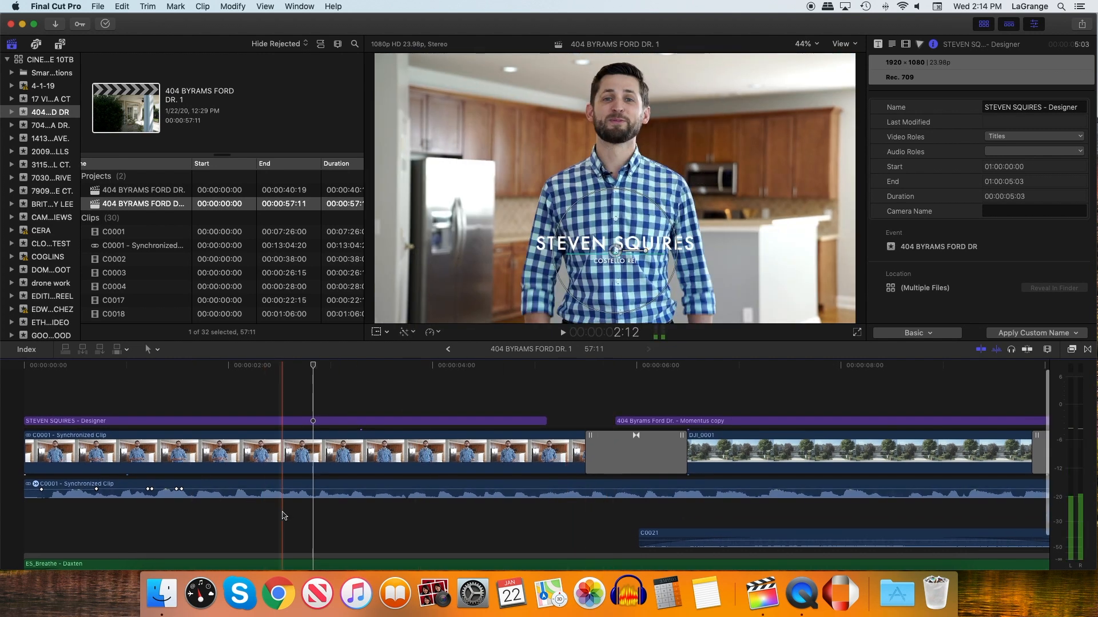
Add a volume keyframe to the first C0001 synchronized clip's detached dialogue audio at 2:01, keeping the level at 12 dB.
scroll(223, 452, left, 1)
click(233, 374)
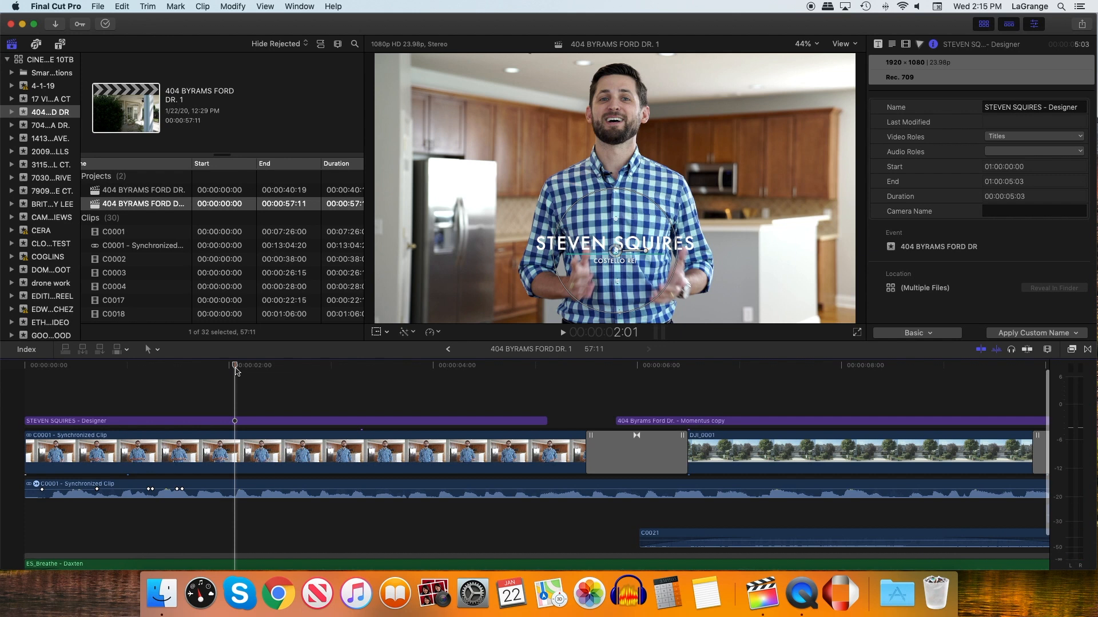
scroll(237, 372, right, 1)
click(258, 487)
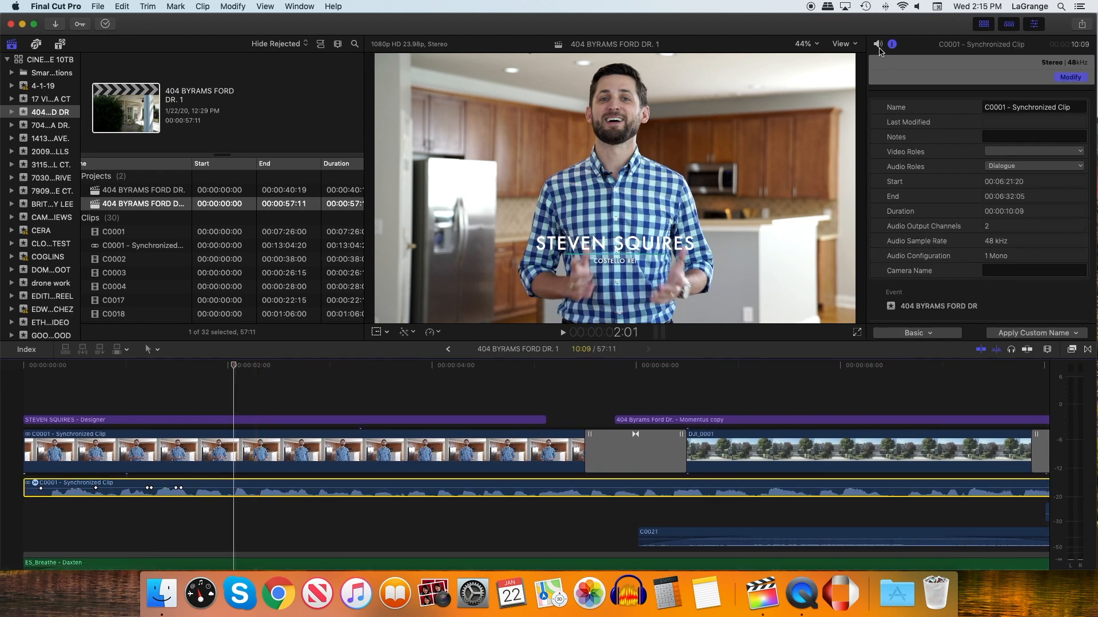
click(878, 45)
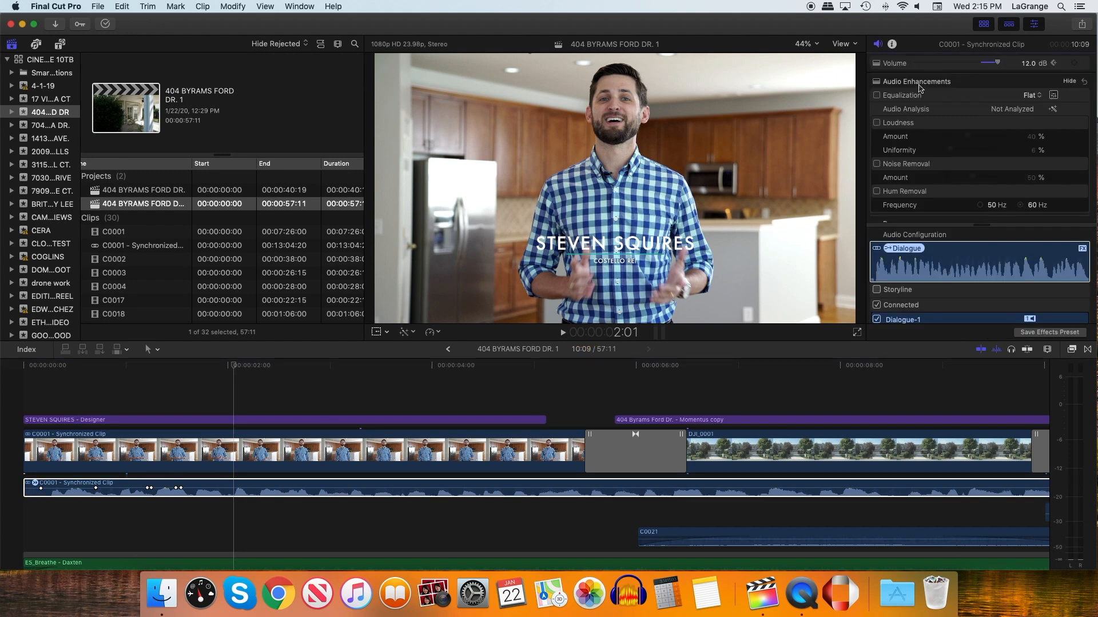
key(space)
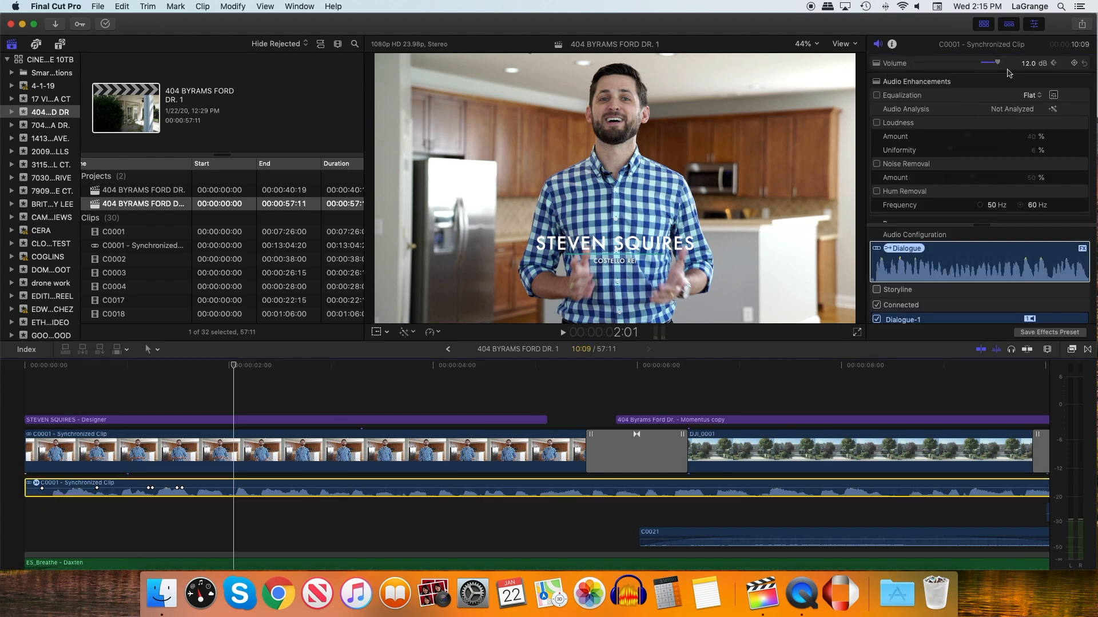
click(1074, 63)
click(234, 489)
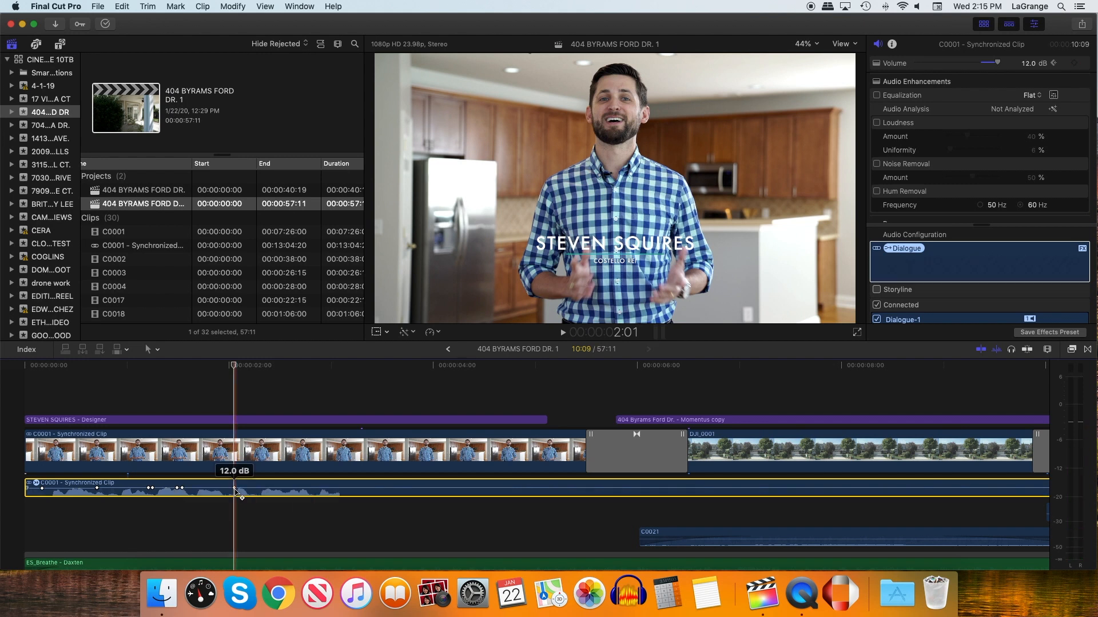
Keyframe the dialogue volume at 10 dB one frame further on, at 2:02, and hold that level with another keyframe at 2:04.
key(Right)
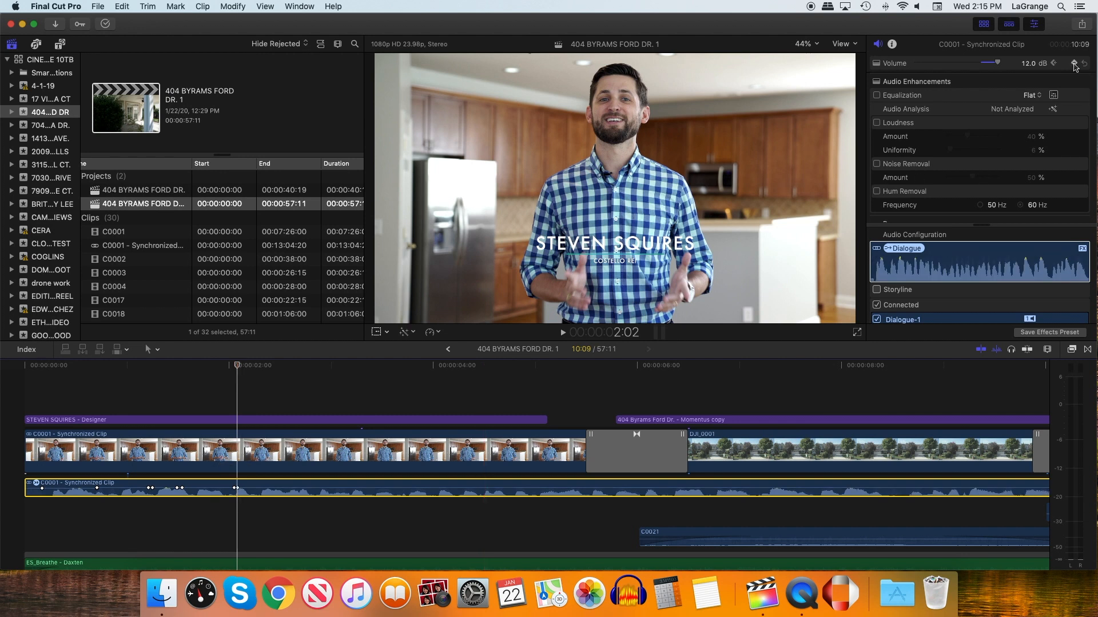
click(1031, 68)
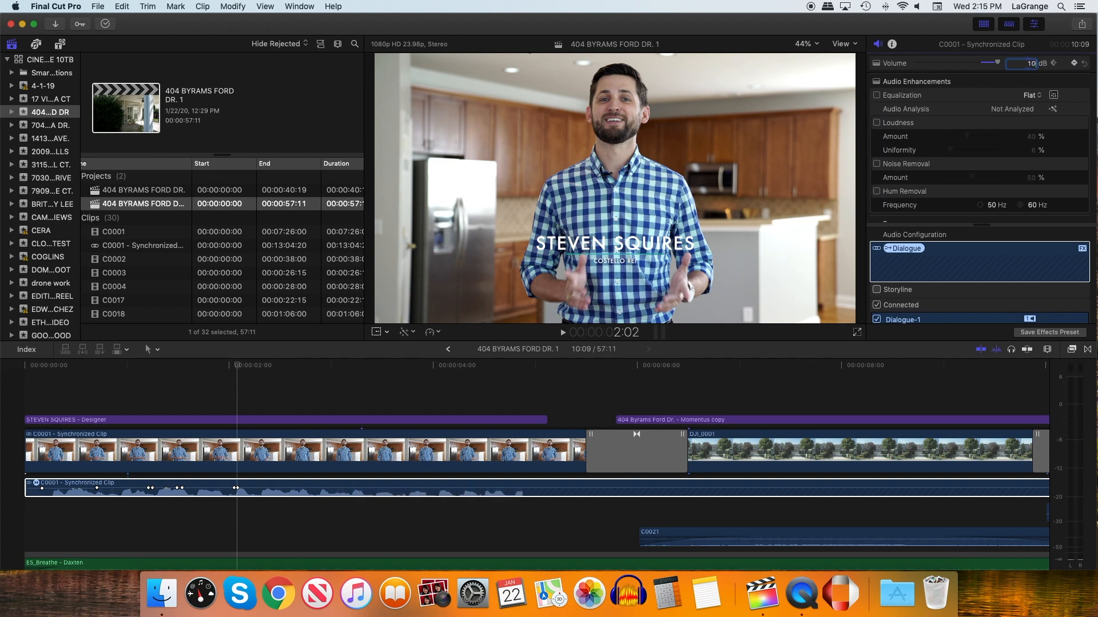
key(Return)
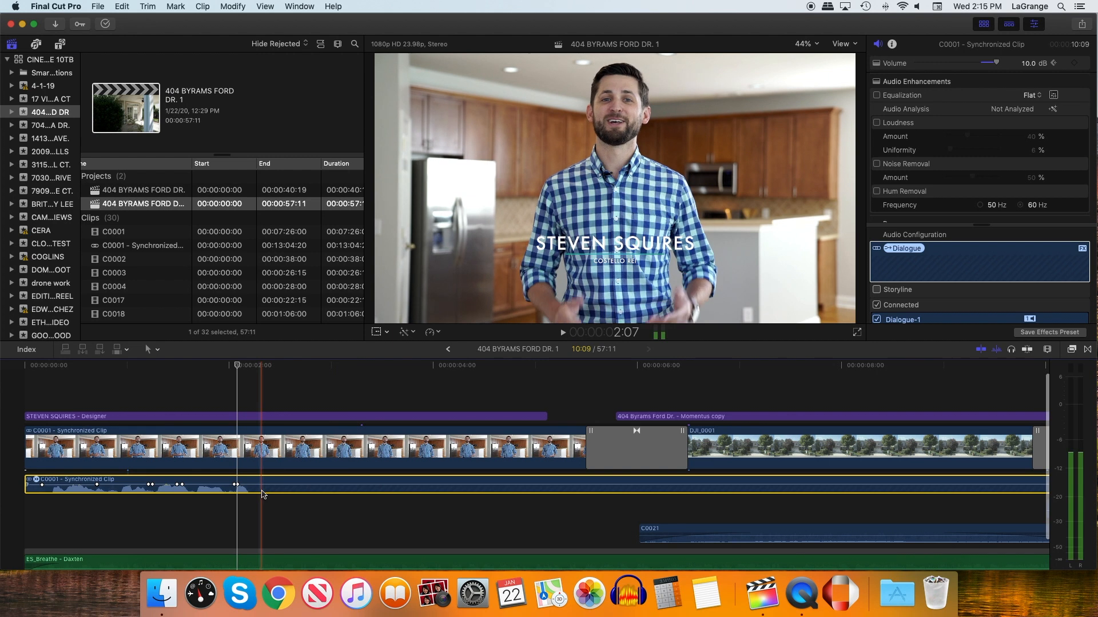
click(244, 375)
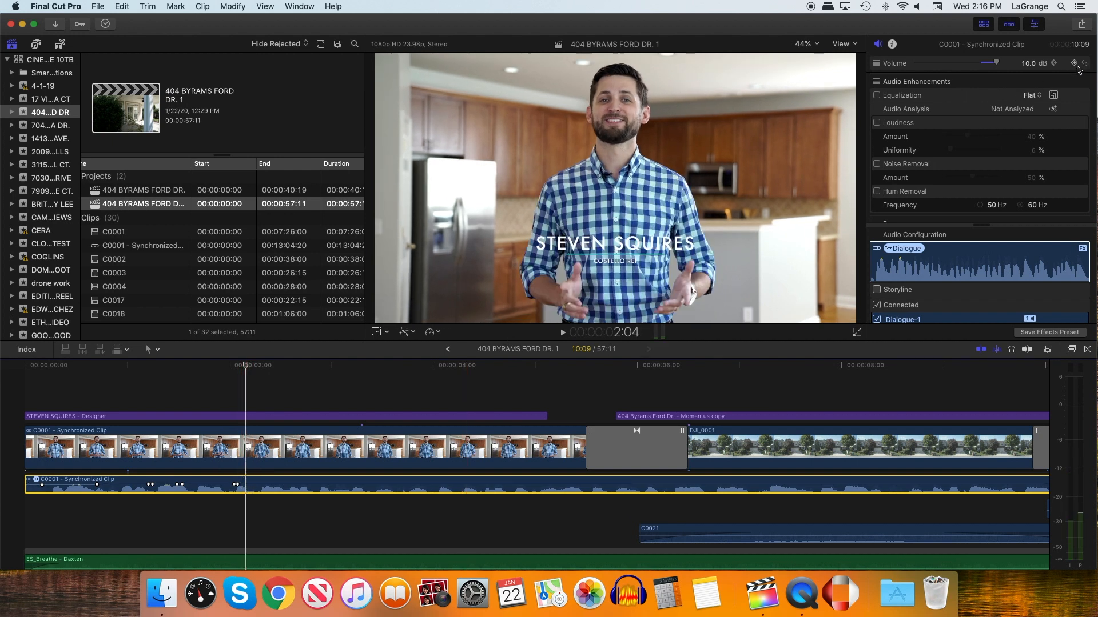
click(1075, 65)
Add a dialogue volume keyframe on the next frame, 2:05, set it to 12 dB, and check the keyframe levels around the dip.
key(Right)
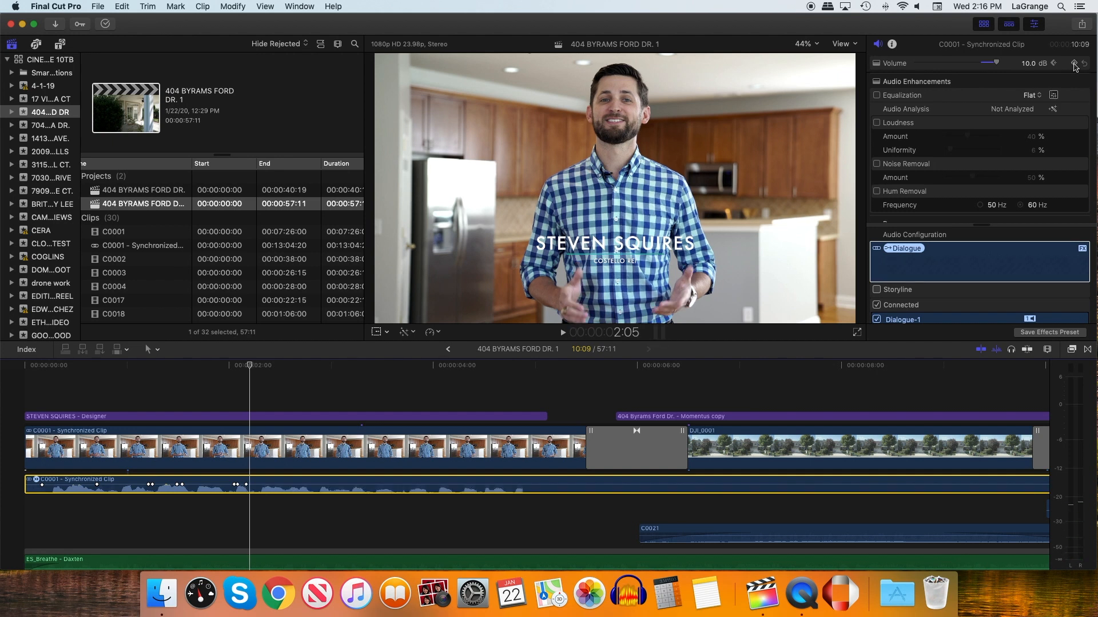
click(1028, 64)
text(12)
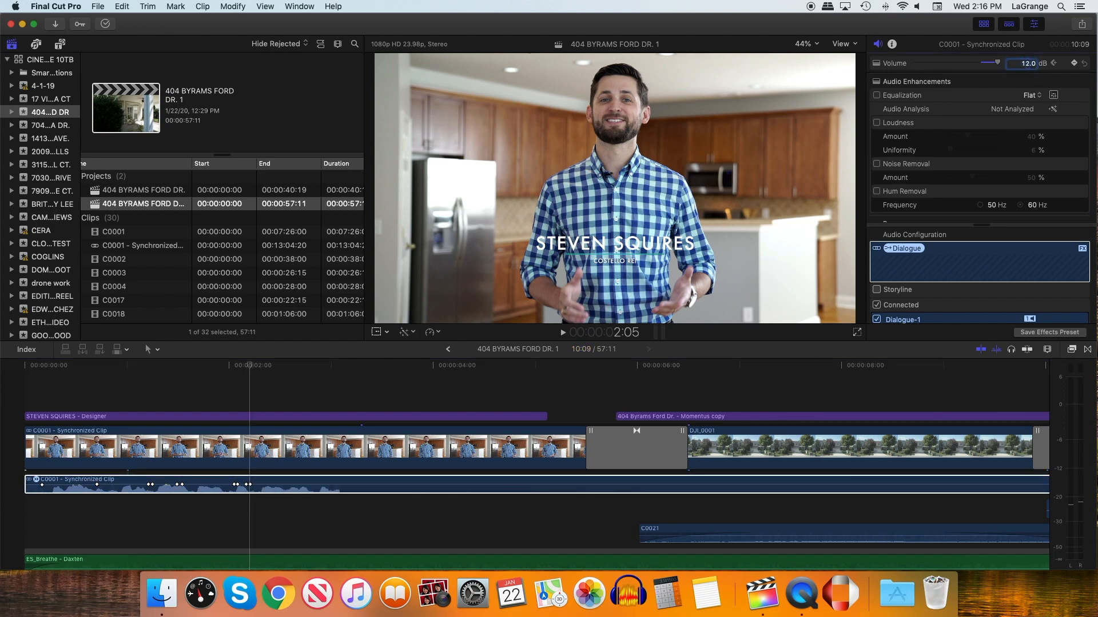
click(329, 486)
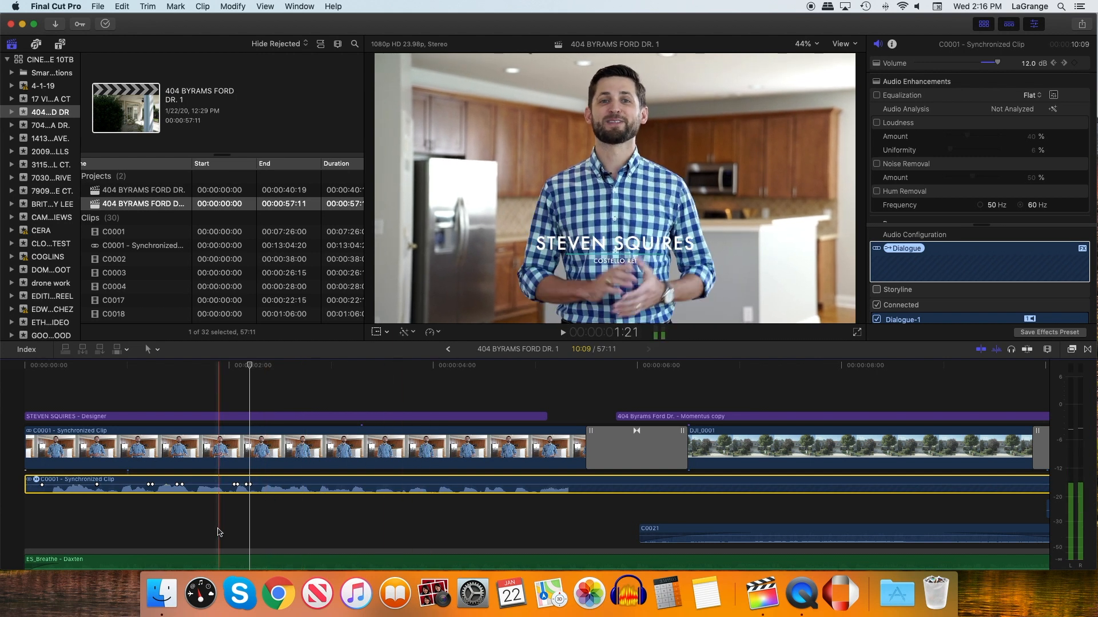
click(239, 487)
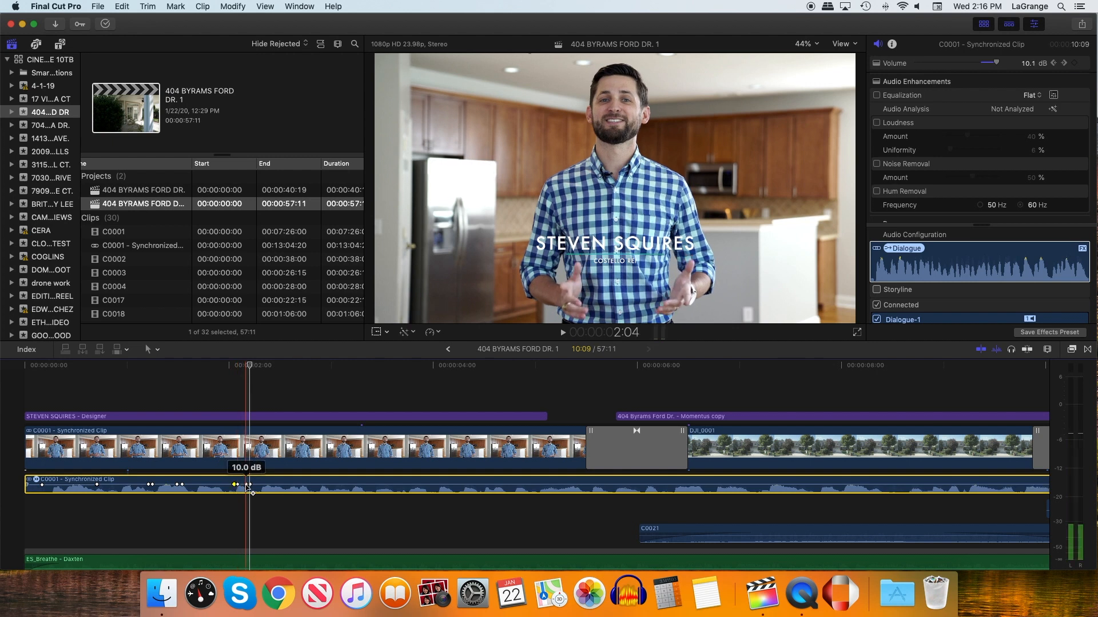
drag(249, 489, 252, 489)
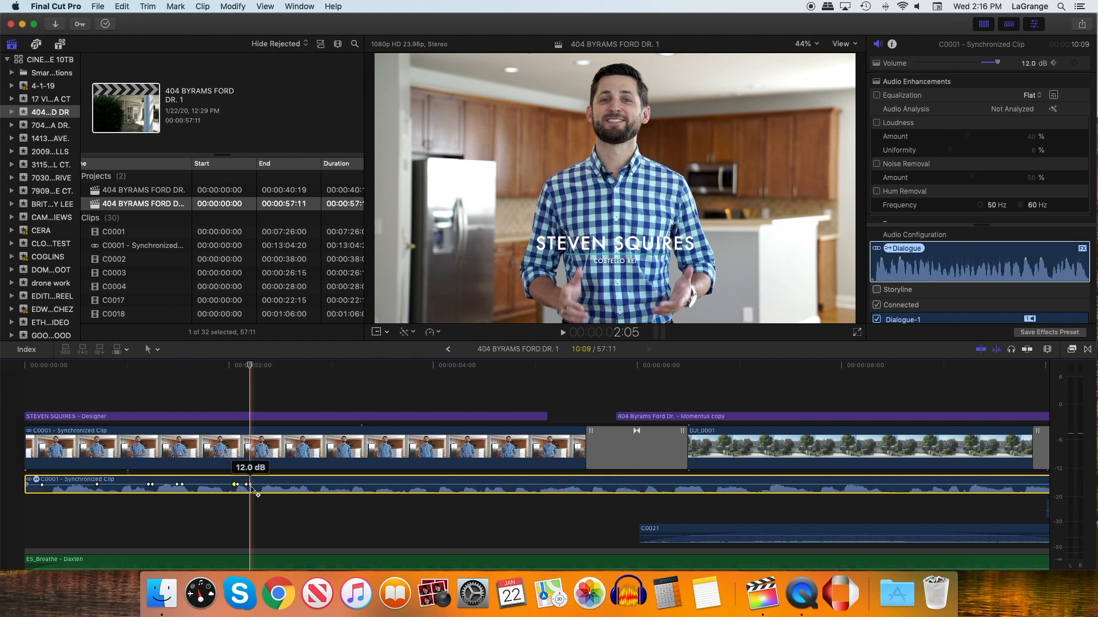